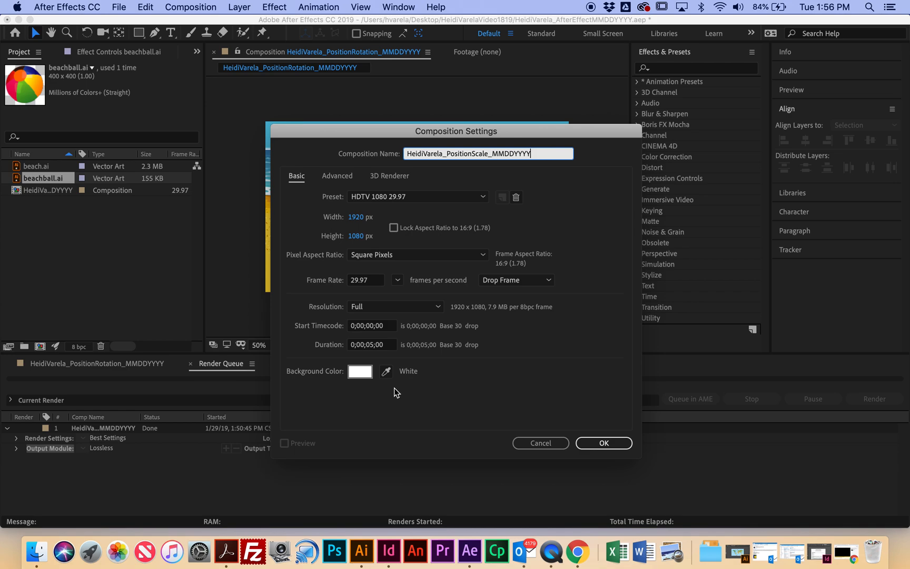
Step: Create the 1920 x 1080, five-second PositionScale composition with a white background, and import Field.ai and bee.ai as footage
click(604, 443)
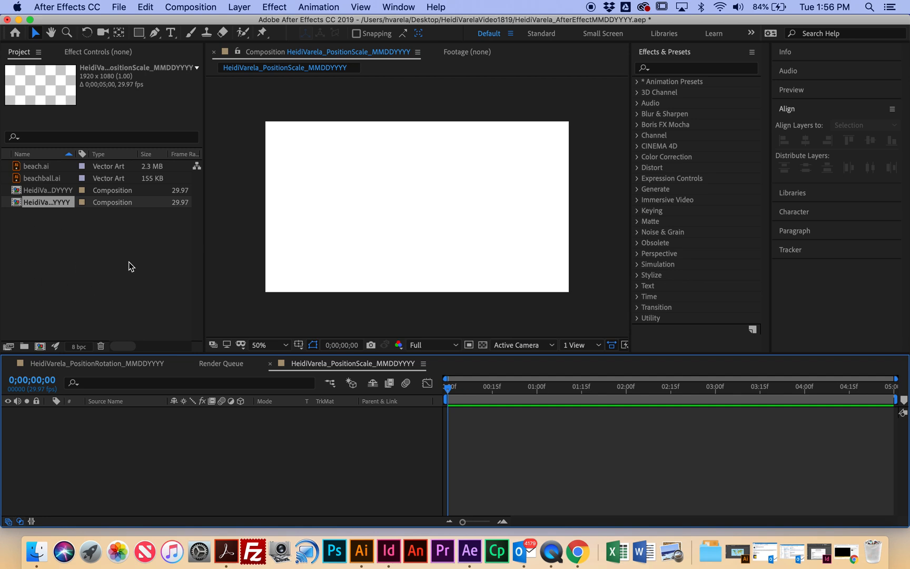
double_click(83, 248)
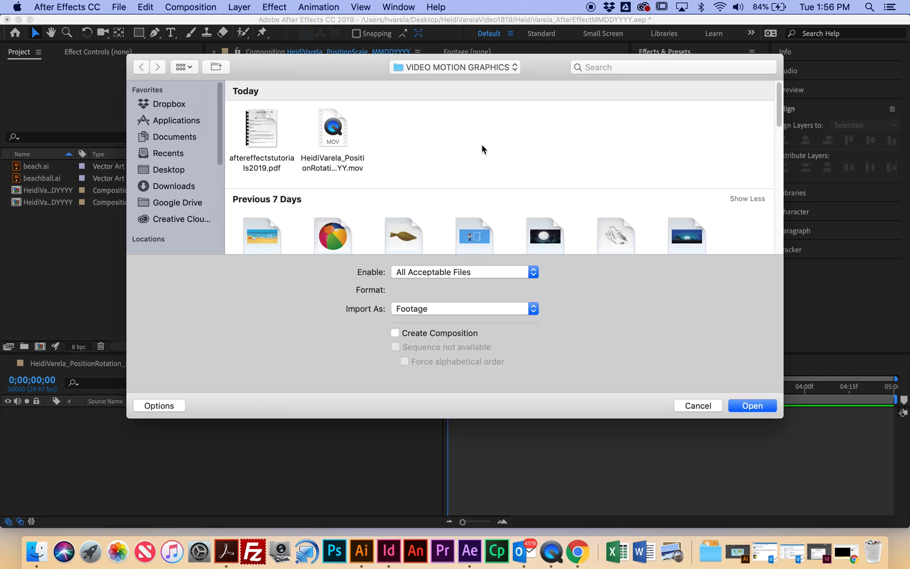
scroll(482, 150, down, 2)
scroll(478, 145, down, 5)
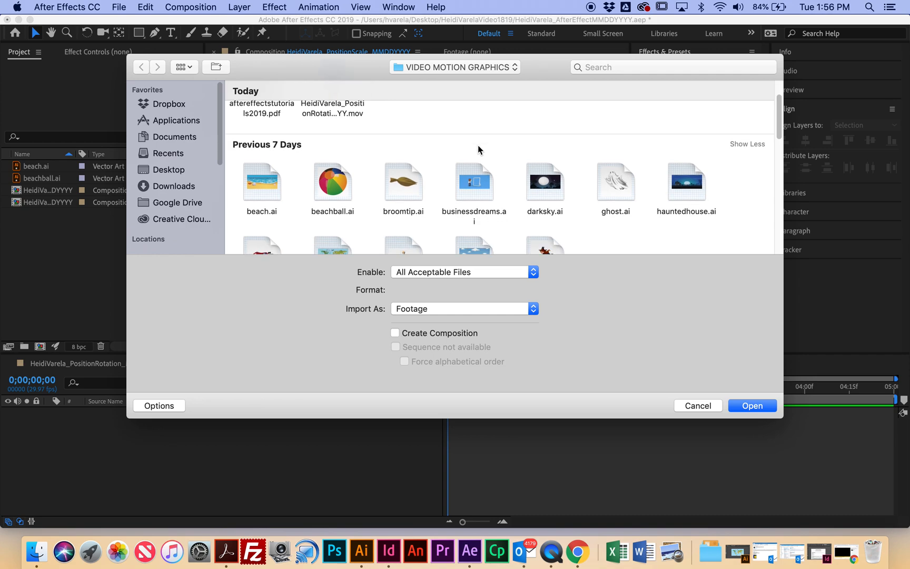
scroll(474, 150, up, 2)
scroll(473, 150, down, 8)
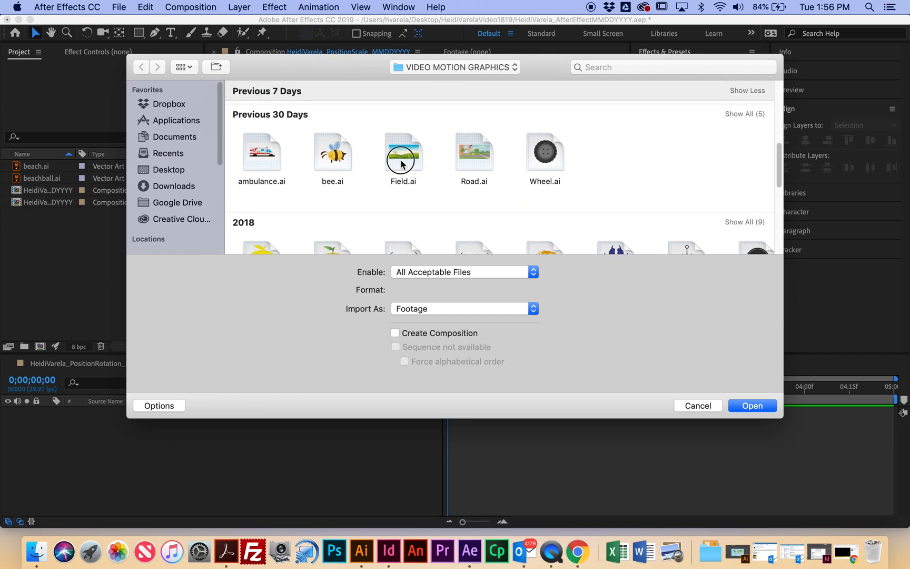
click(388, 182)
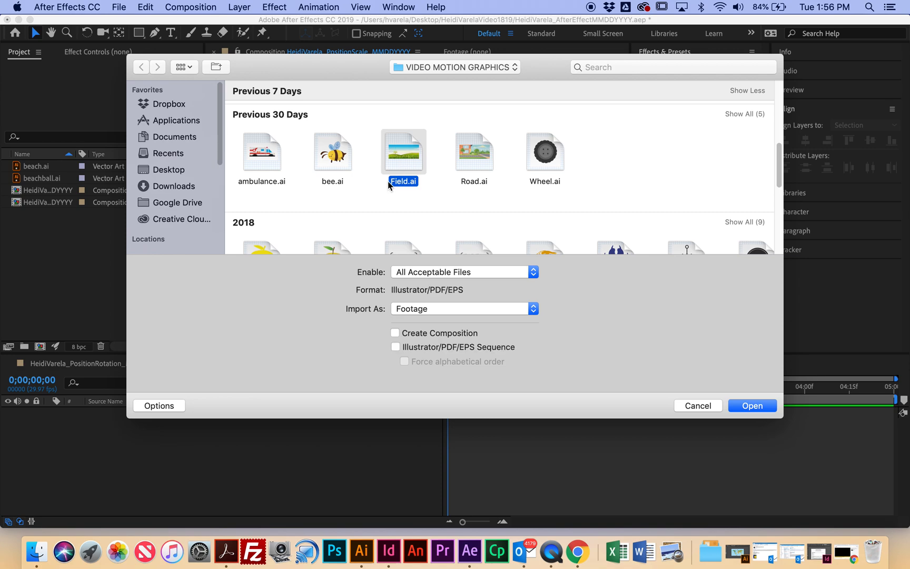
super+click(333, 154)
click(751, 406)
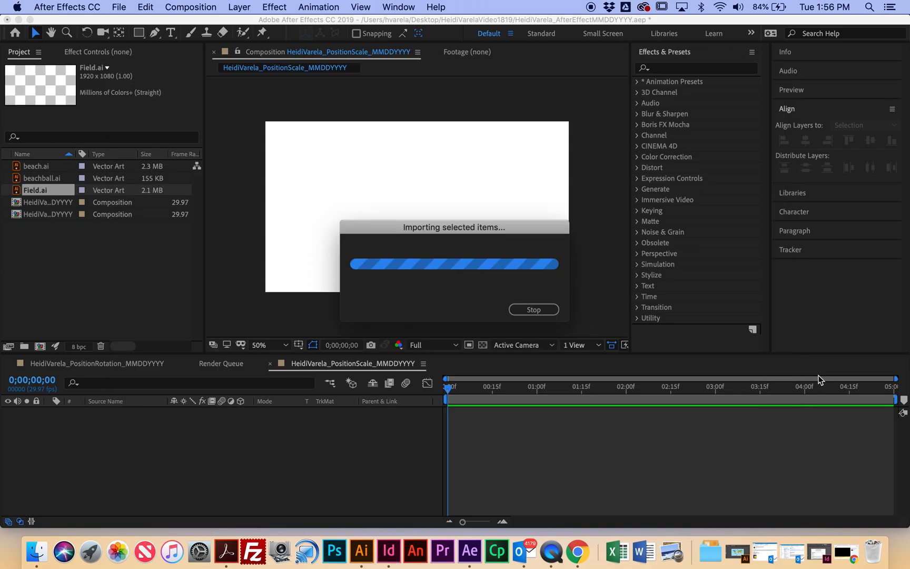
Step: Add Field.ai to the composition as the background layer and place bee.ai on the layer above it
click(74, 260)
drag(34, 202, 141, 428)
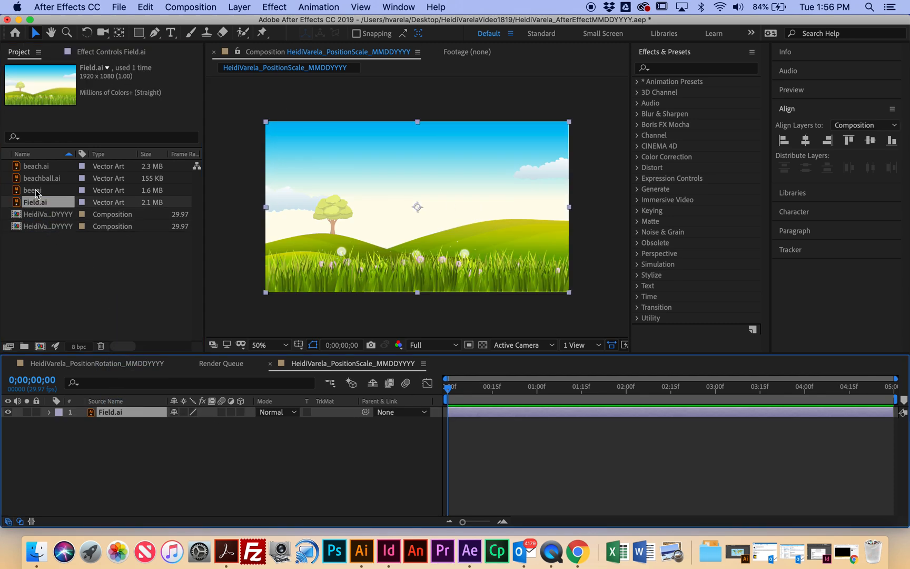
drag(35, 194, 113, 408)
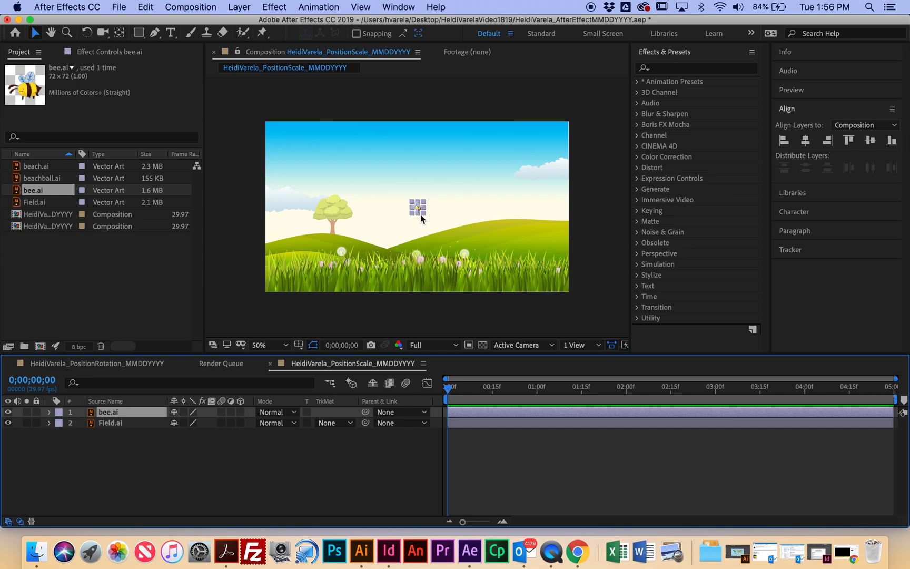
Step: Move the bee from the centre of the scene to just outside the right edge, at about 1968, 746
click(285, 346)
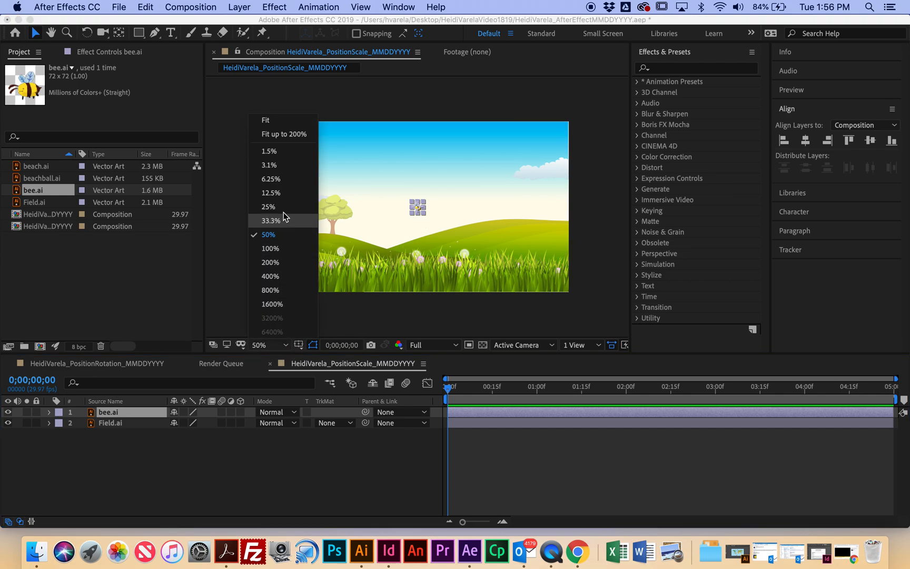
click(283, 249)
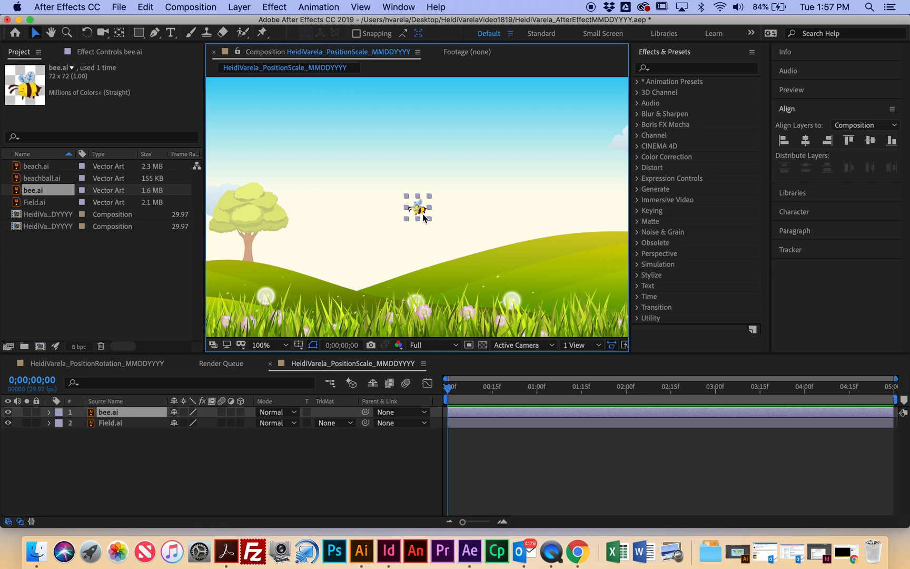
drag(424, 217, 647, 279)
Step: Set the bee's first Position keyframe at 0;00;00;00, placing it off the right edge at about 1956, 784
click(114, 413)
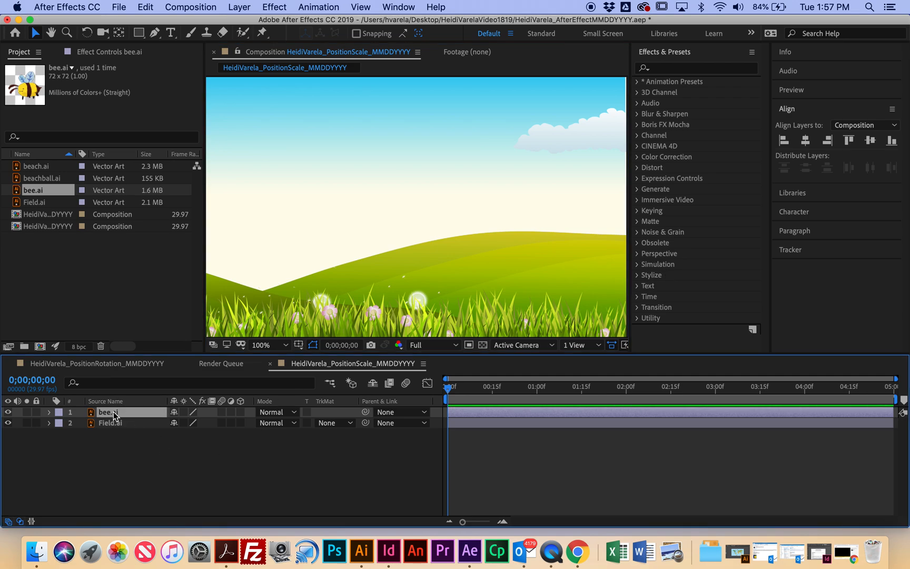
key(p)
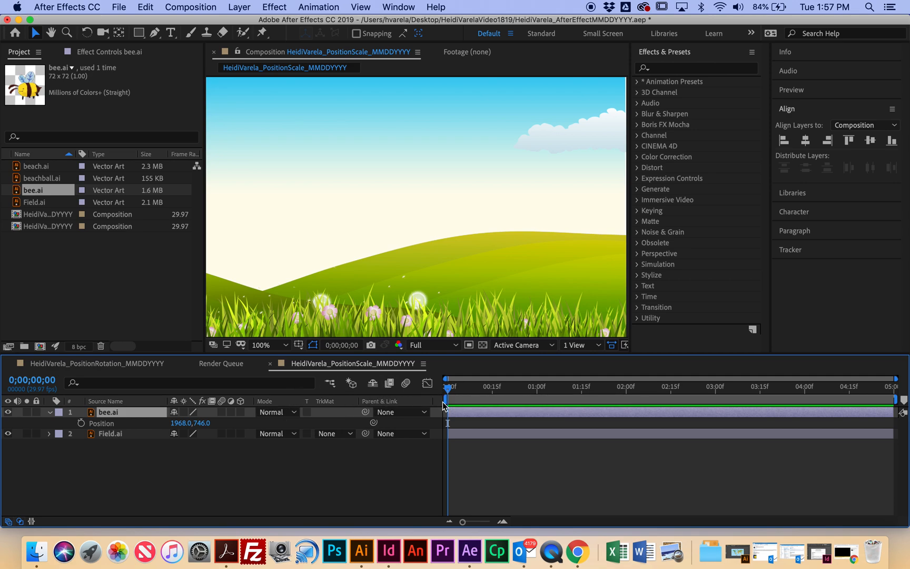
click(81, 423)
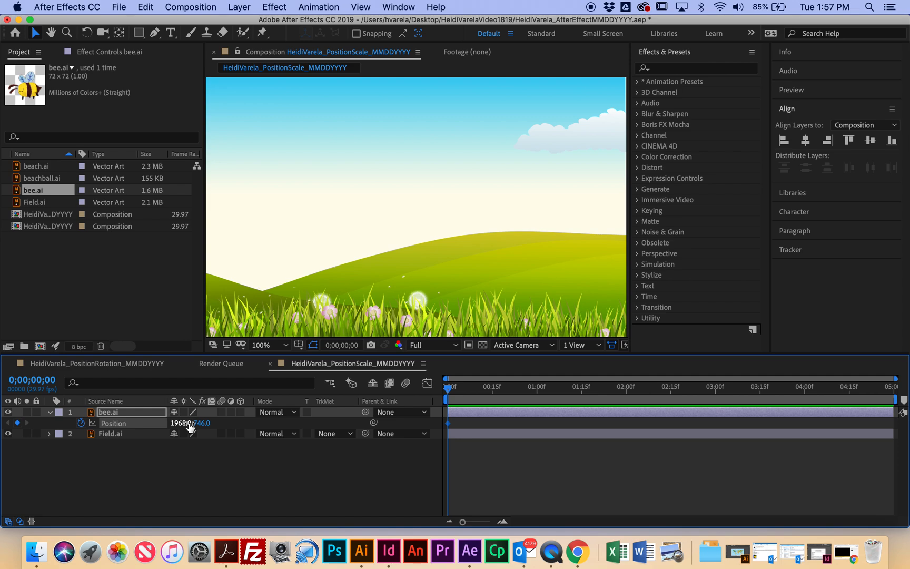
drag(191, 424, 100, 418)
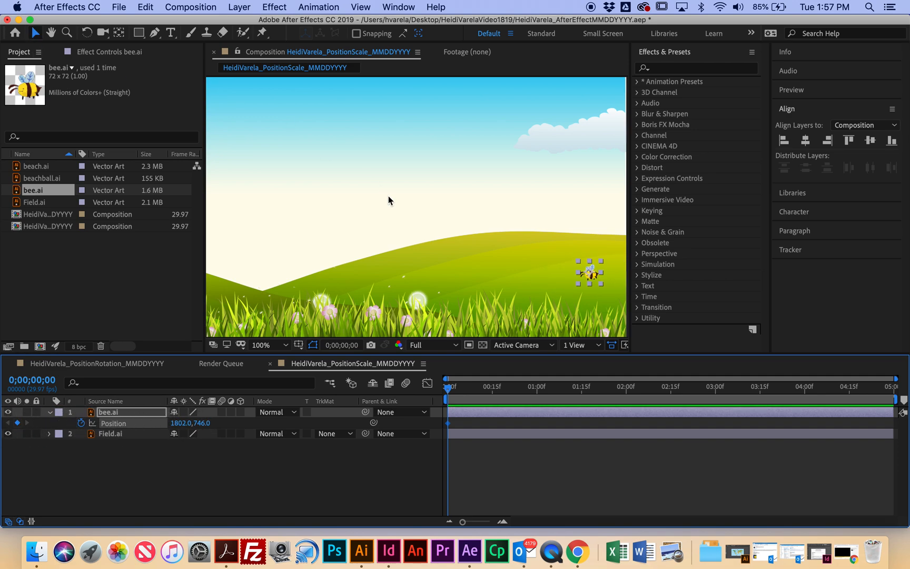
drag(587, 280, 645, 291)
Step: At 0;00;01;00, add a Position keyframe with the bee on the rightmost dandelion, at about 1252, 830
click(448, 392)
drag(448, 392, 537, 398)
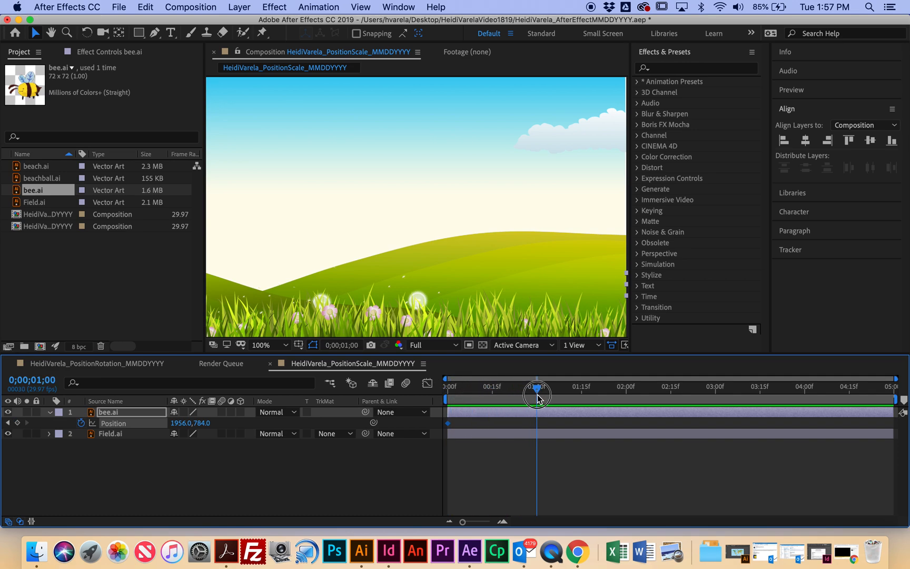
drag(623, 294, 585, 311)
click(176, 424)
drag(613, 294, 422, 308)
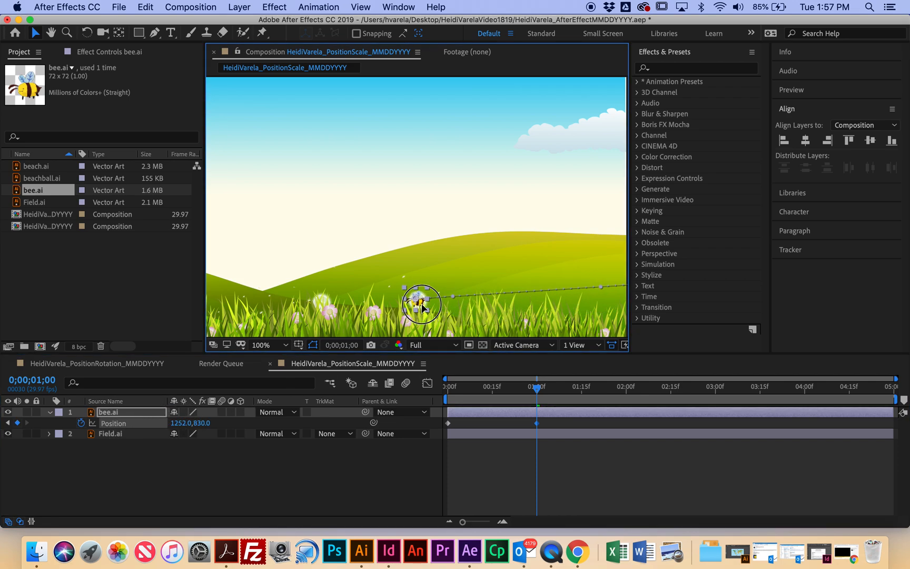
Step: At 0;00;02;00, add a Position keyframe with the bee on the middle dandelion, at about 961, 845
drag(539, 392, 645, 396)
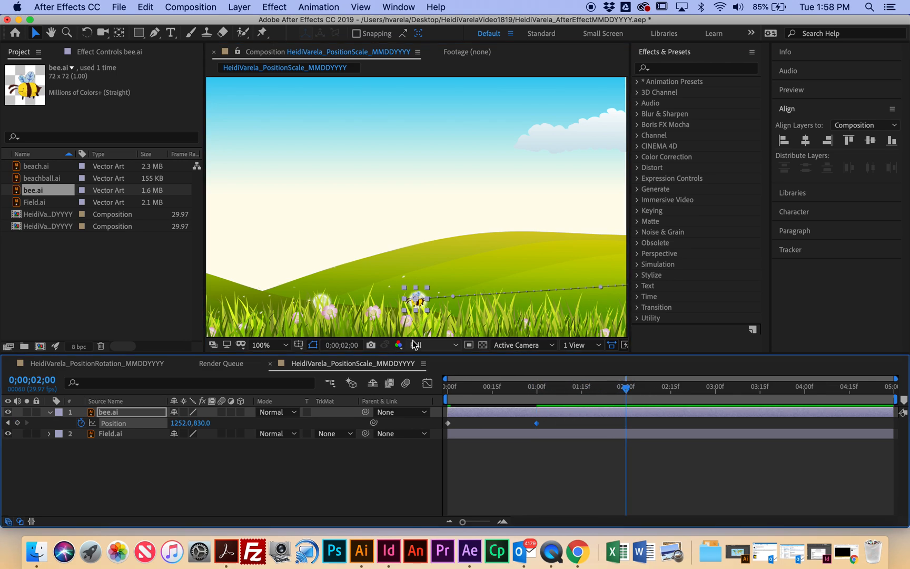
click(419, 311)
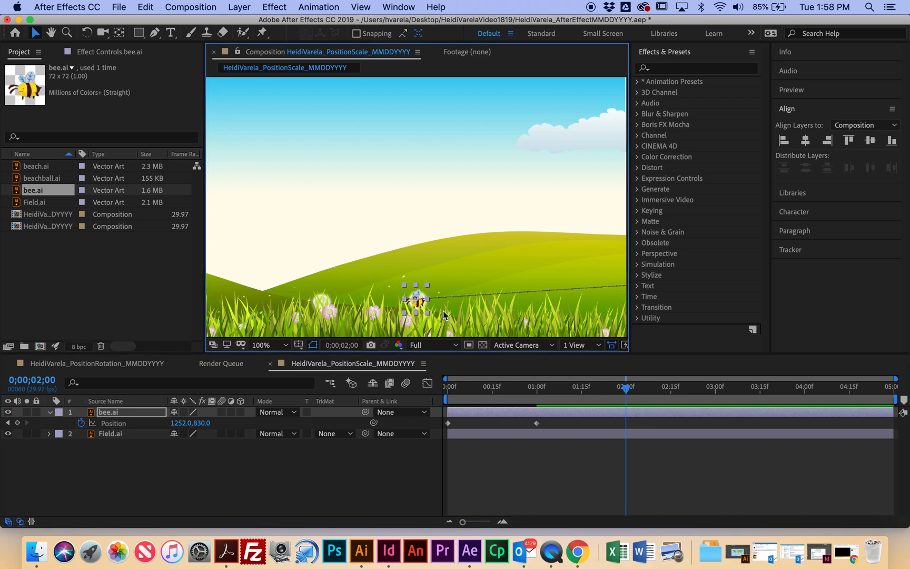
click(418, 310)
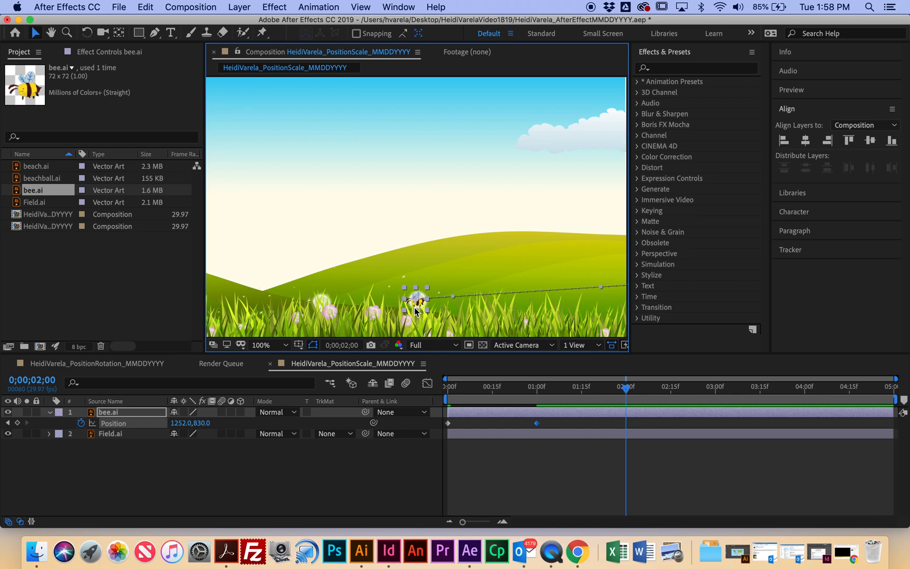
drag(184, 424, 20, 441)
drag(196, 428, 206, 429)
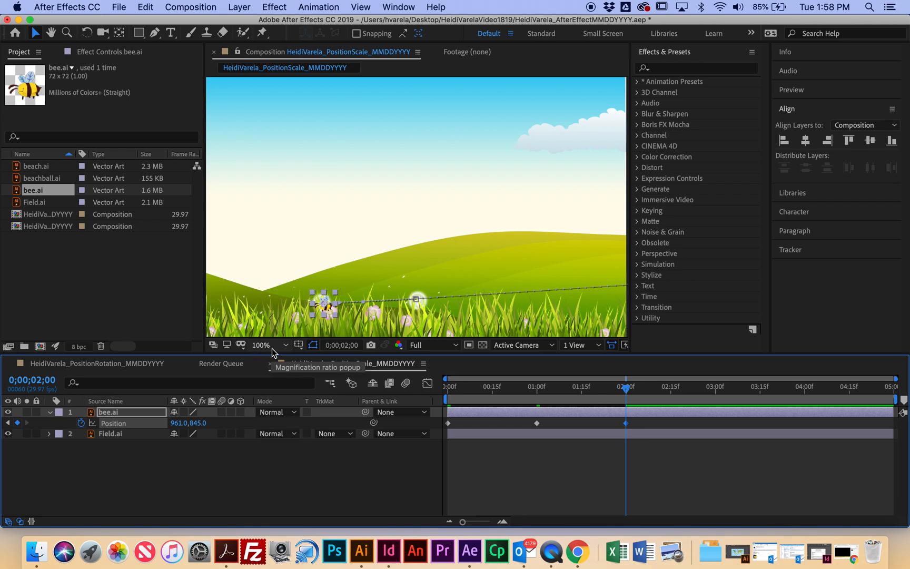
Step: At 0;00;03;00, add a Position keyframe with the bee on the leftmost dandelion, at about 484, 821
drag(627, 389, 716, 390)
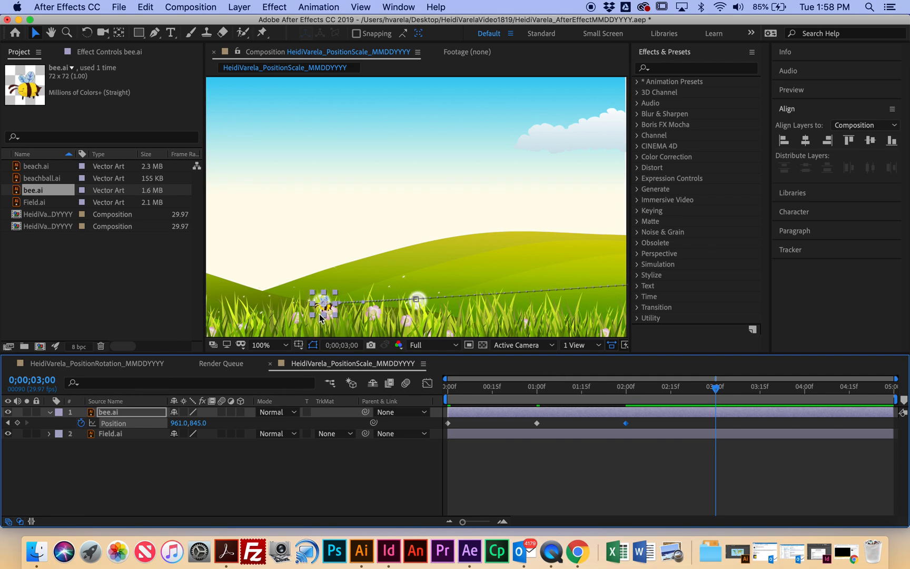
click(268, 345)
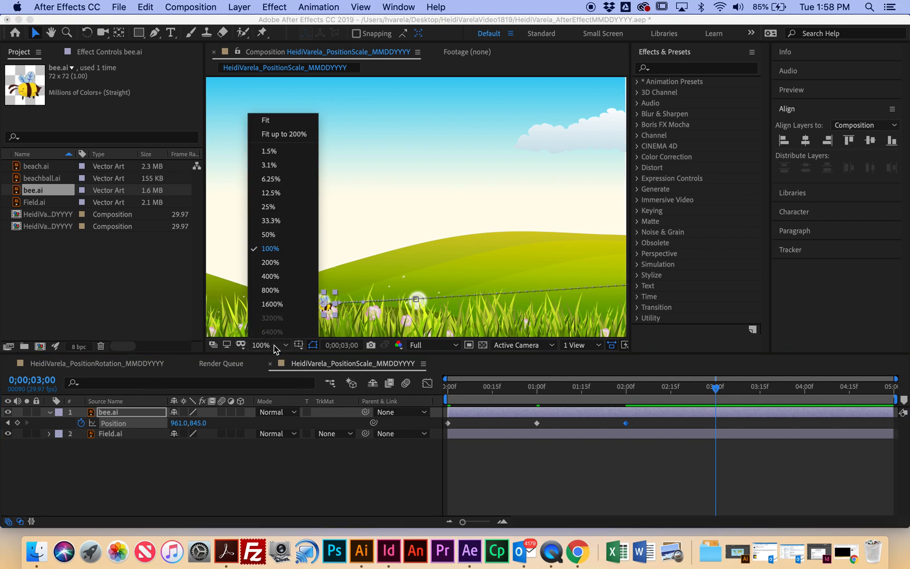
click(264, 126)
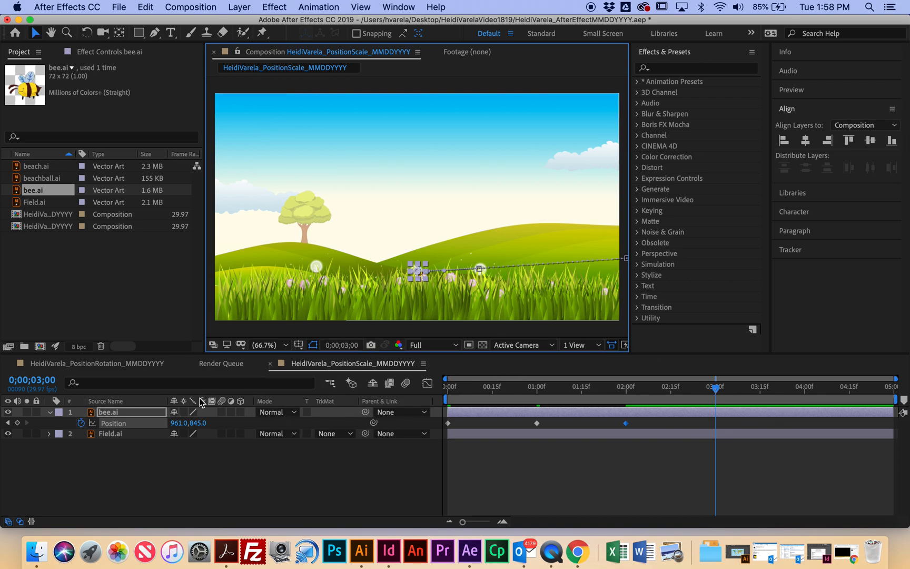
drag(173, 425, 6, 419)
drag(180, 421, 73, 419)
mouse_move(181, 423)
mouse_down()
mouse_move(154, 426)
mouse_move(185, 423)
mouse_move(177, 426)
mouse_up()
Step: At 0;00;04;00, add a Position keyframe with the bee lower in the grass, at about 365, 898
key(Page_Down)
drag(771, 392, 805, 396)
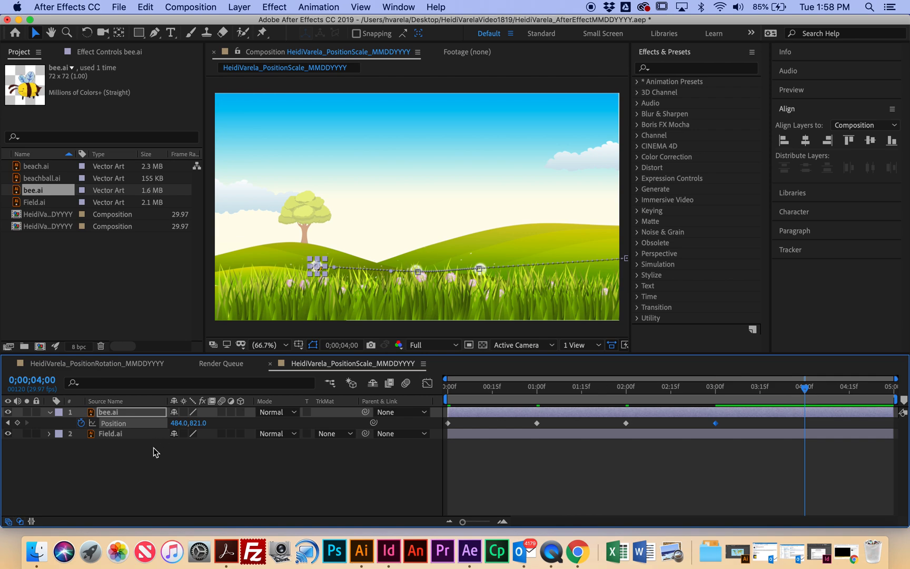
drag(184, 427, 106, 426)
drag(194, 424, 254, 421)
Step: At 0;00;04;29, add a Position keyframe with the bee outside the left edge, at about -76, 898
drag(810, 392, 905, 401)
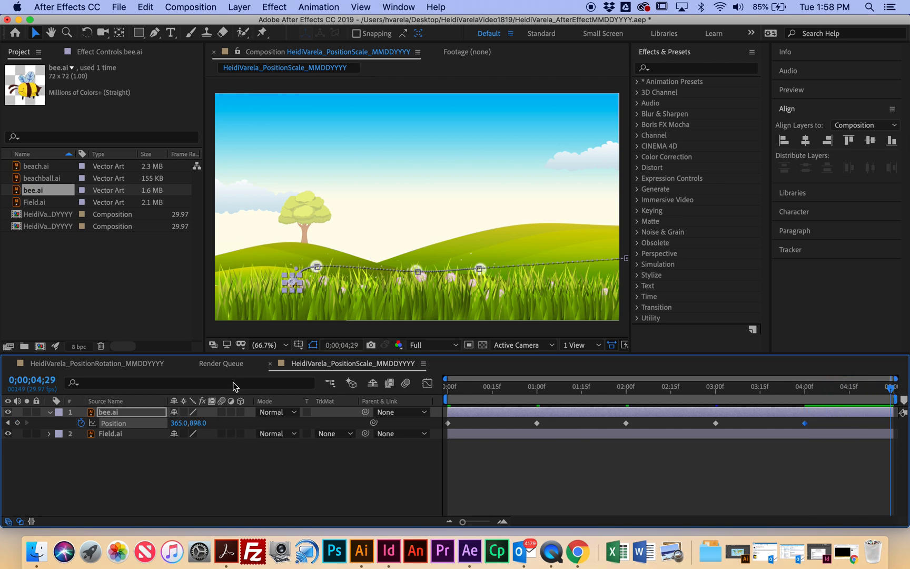
drag(177, 423, 50, 424)
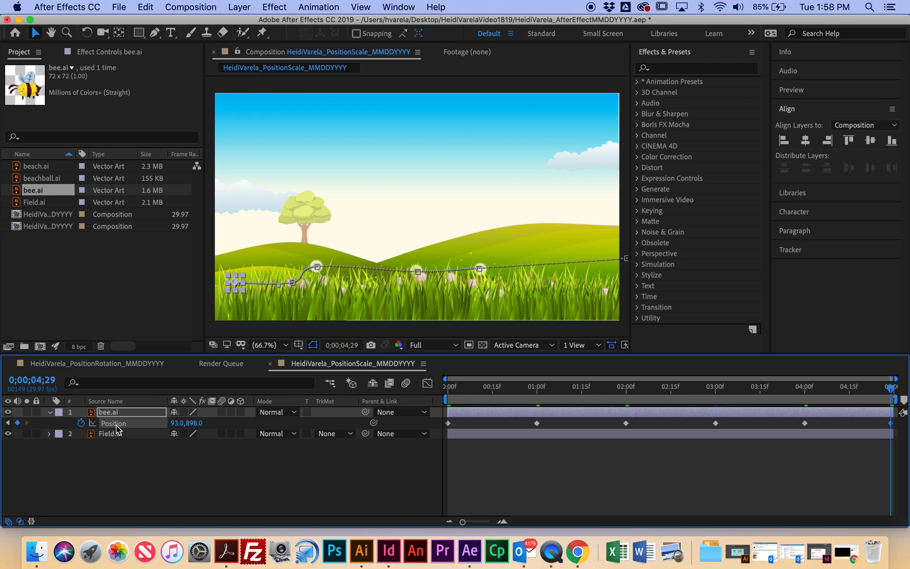
drag(176, 423, 80, 429)
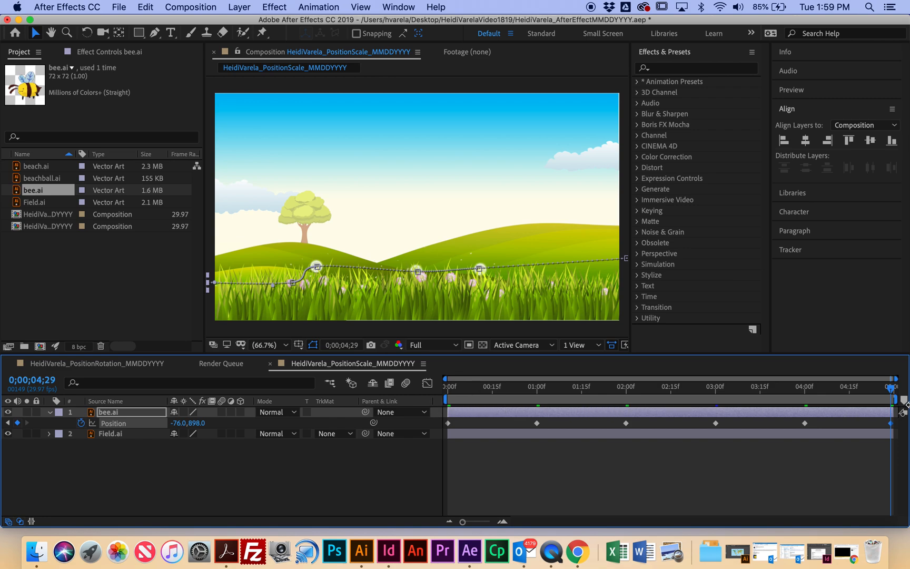
Step: Play back the composition to check the bee's flight path across the field
key(space)
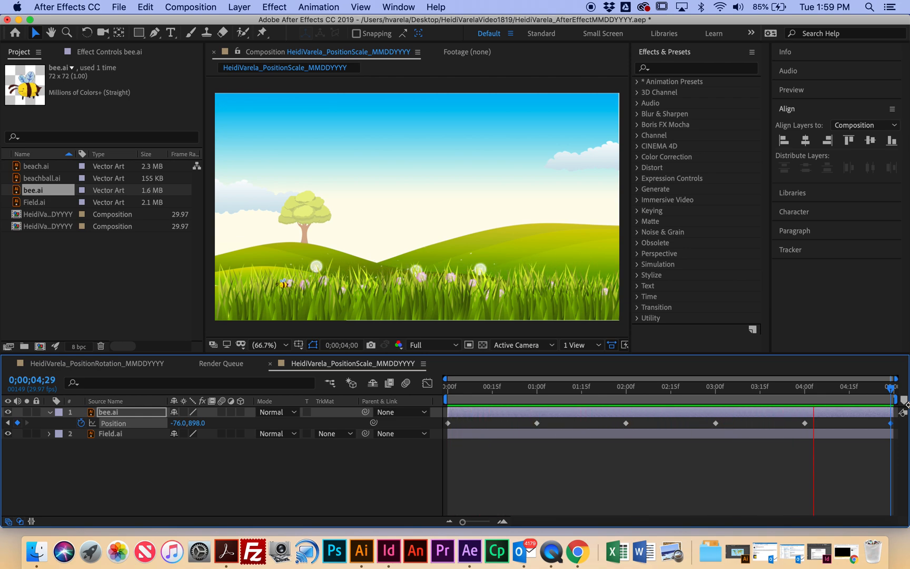
key(space)
key(space)
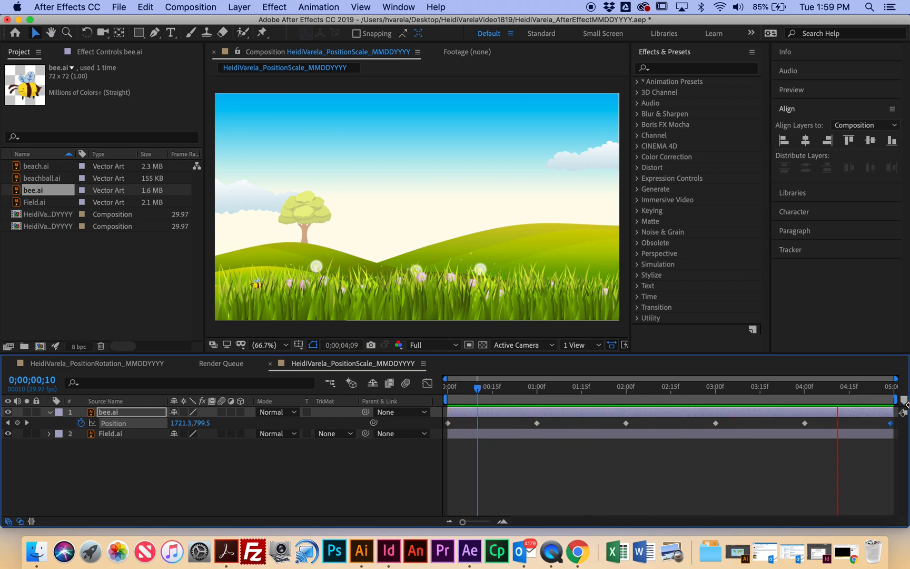
key(space)
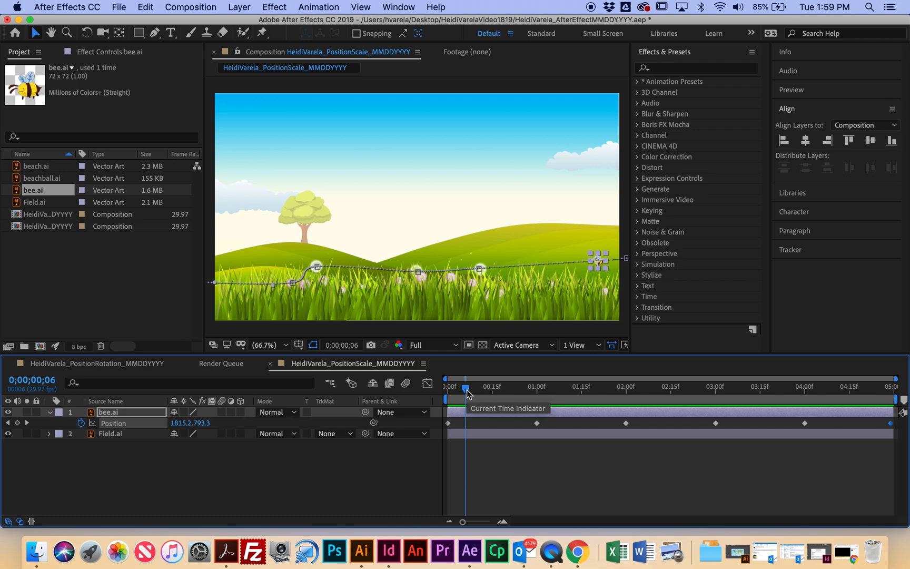
Step: Keyframe the bee's Scale at 100% at 0;00;00;00 and enlarge it to 197% at 0;00;01;00
drag(466, 390, 424, 391)
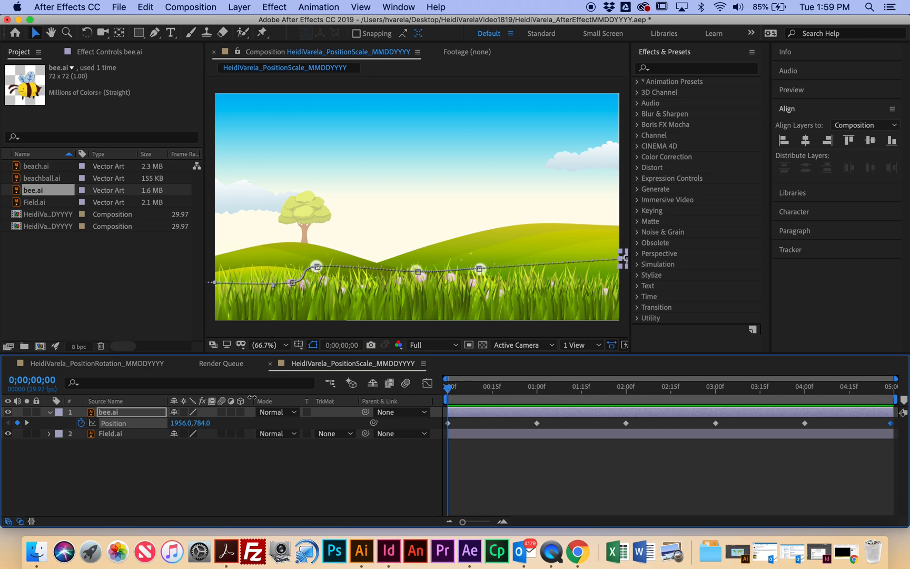
click(112, 413)
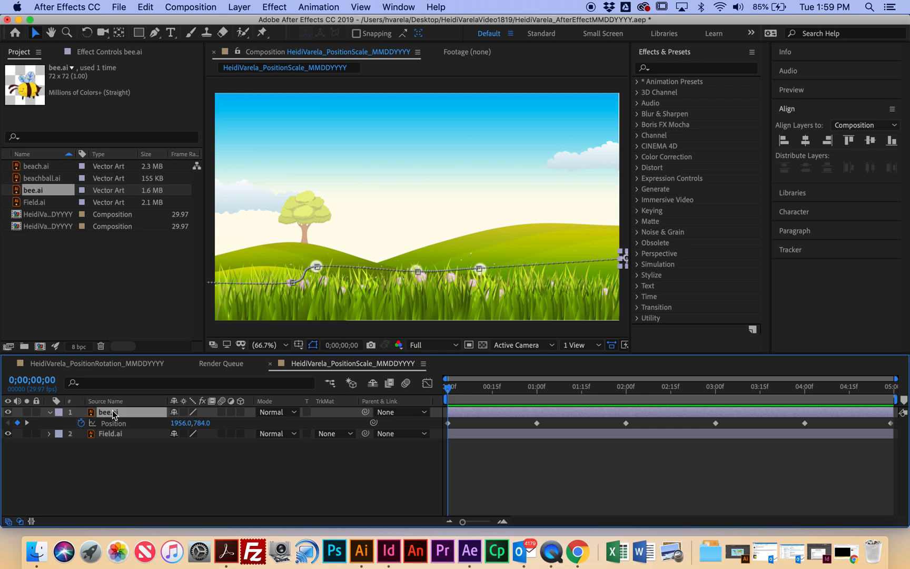
key(s)
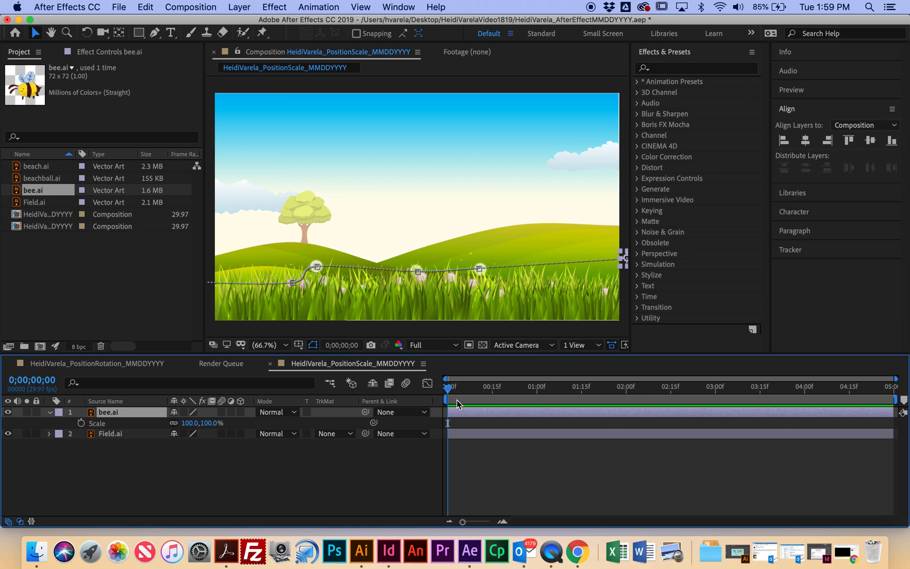
click(81, 423)
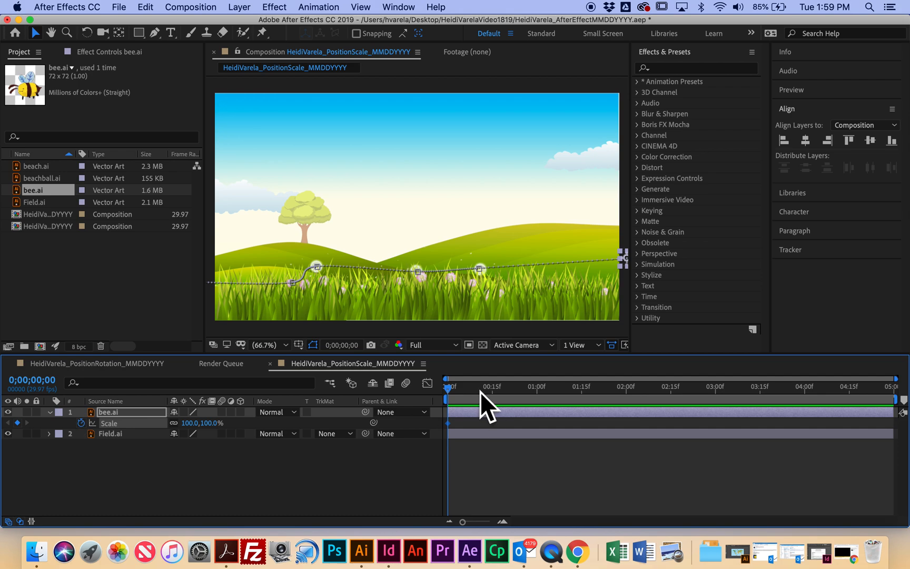
drag(448, 391, 541, 398)
drag(187, 424, 252, 431)
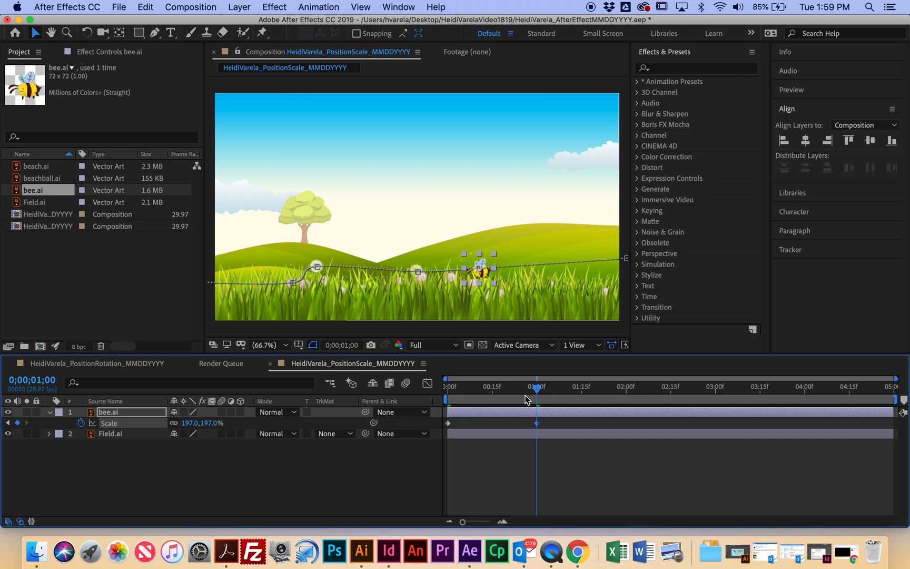
Step: Add Scale keyframes to the bee of 124% at 0;00;02;00, 191% at 0;00;03;00 and 143% at 0;00;04;00
drag(538, 393, 630, 395)
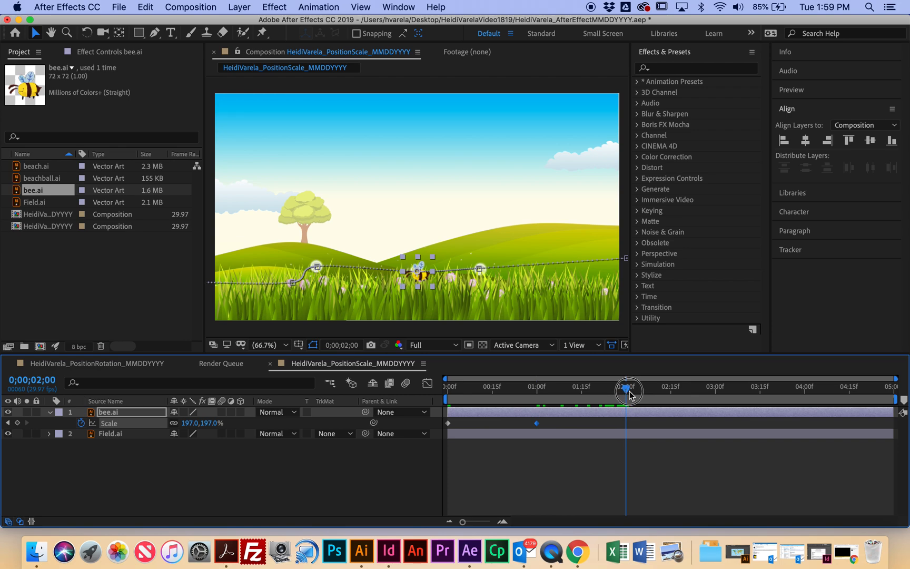
drag(187, 425, 148, 428)
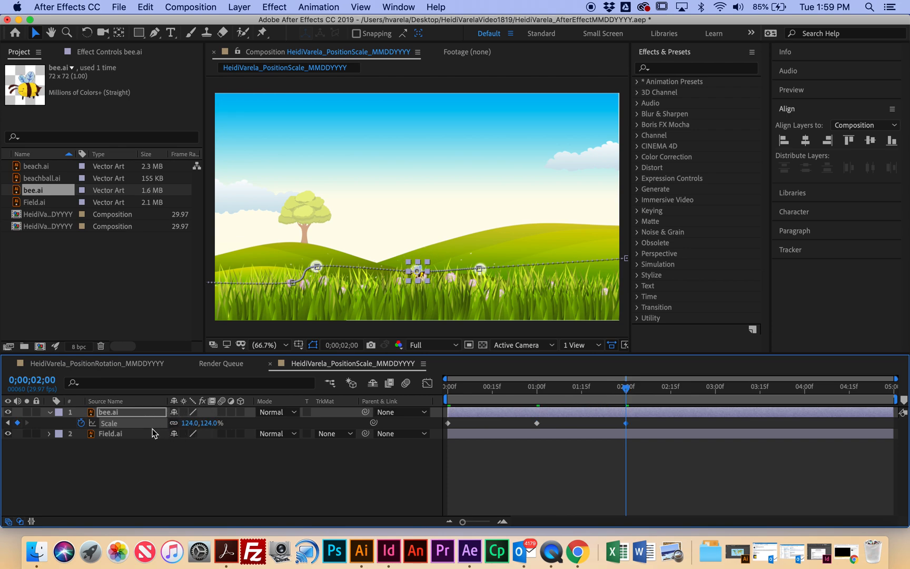
drag(627, 399, 715, 401)
drag(189, 423, 232, 424)
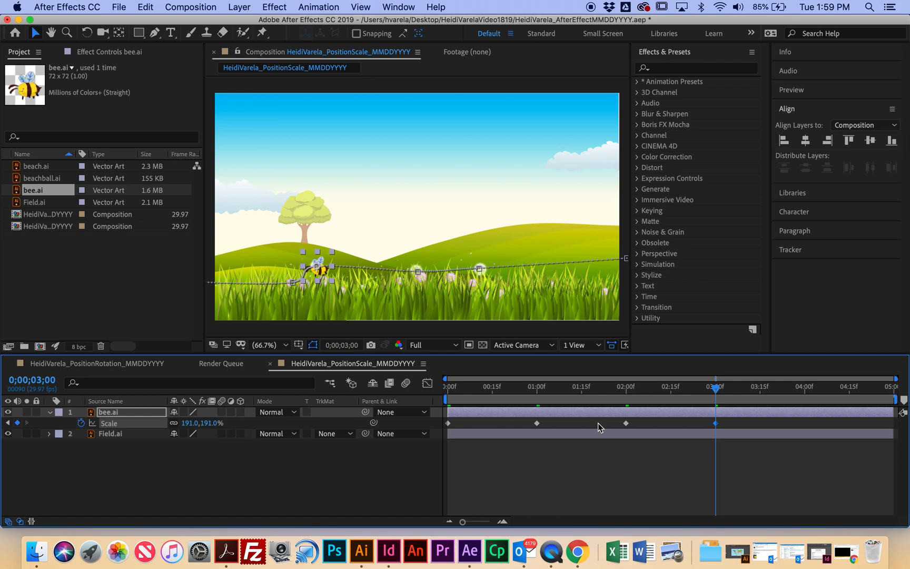
drag(716, 400, 805, 400)
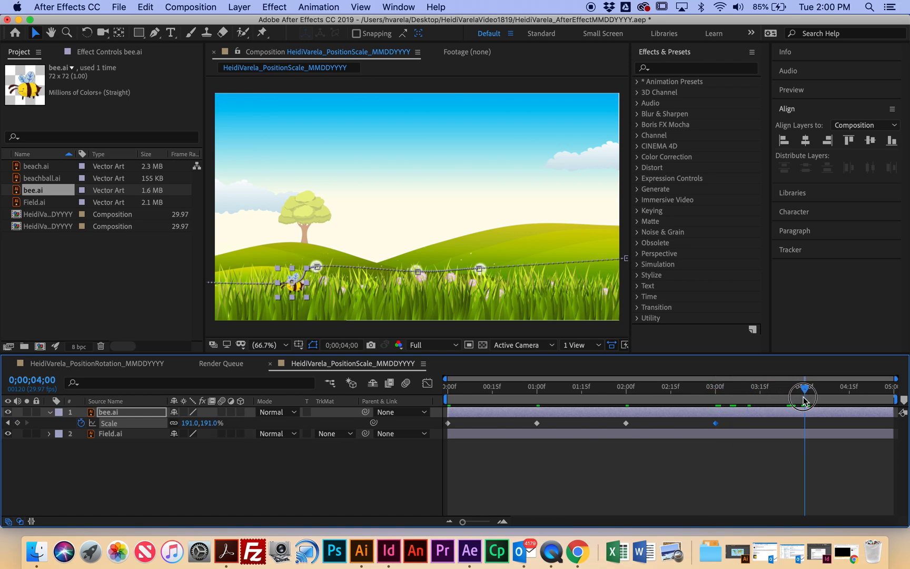
drag(193, 424, 165, 425)
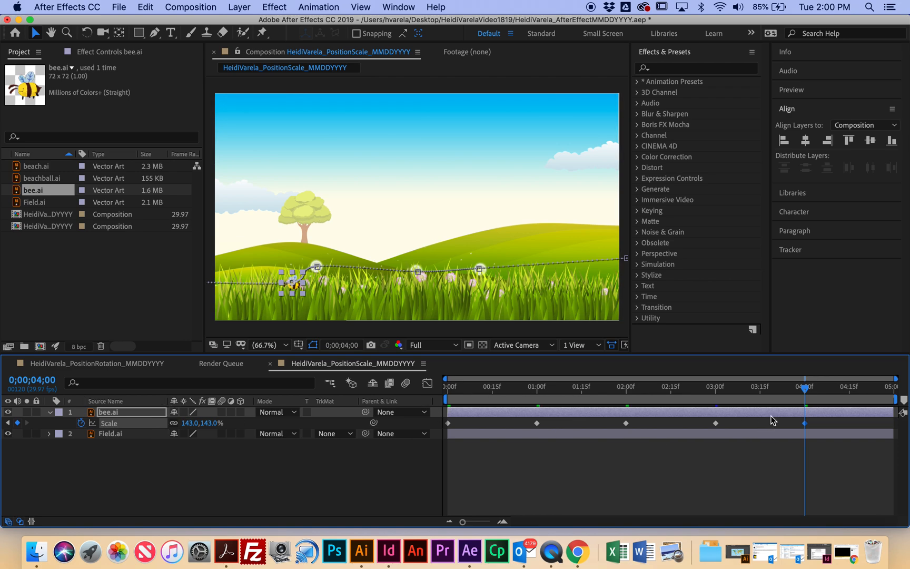
Step: Play back the composition to check how the bee's size changes along its flight
drag(804, 397, 904, 399)
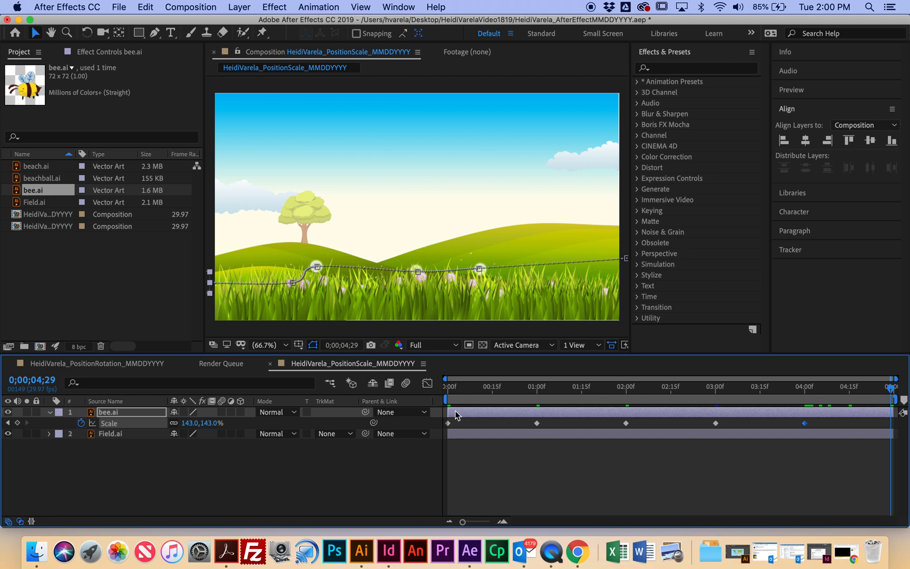
key(space)
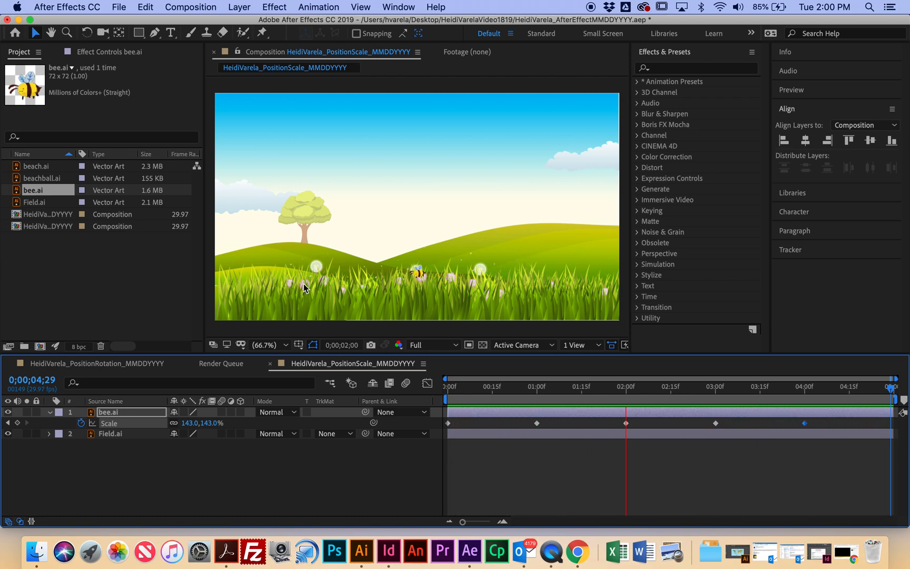
key(space)
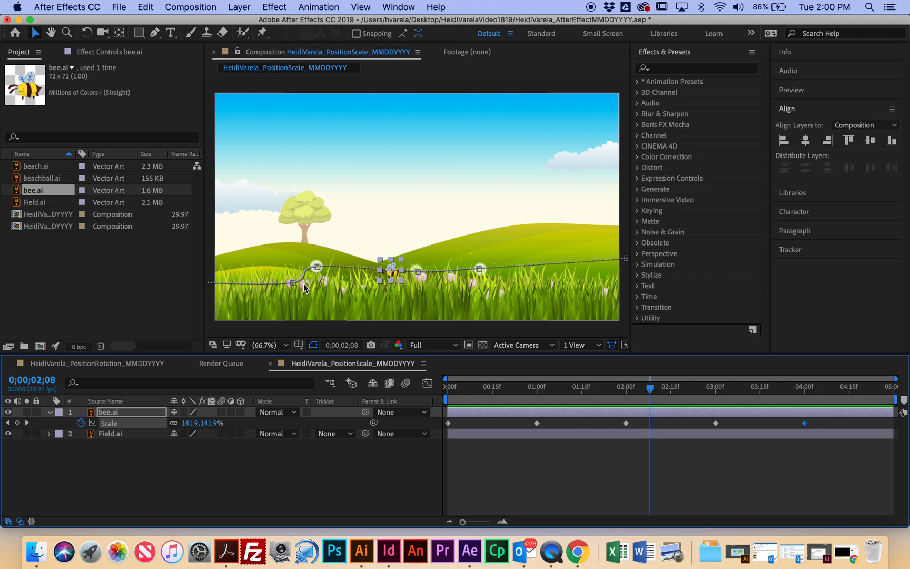
Step: Add the expression wiggle(4,10) to the bee layer's Position property in place of the default expression
click(111, 417)
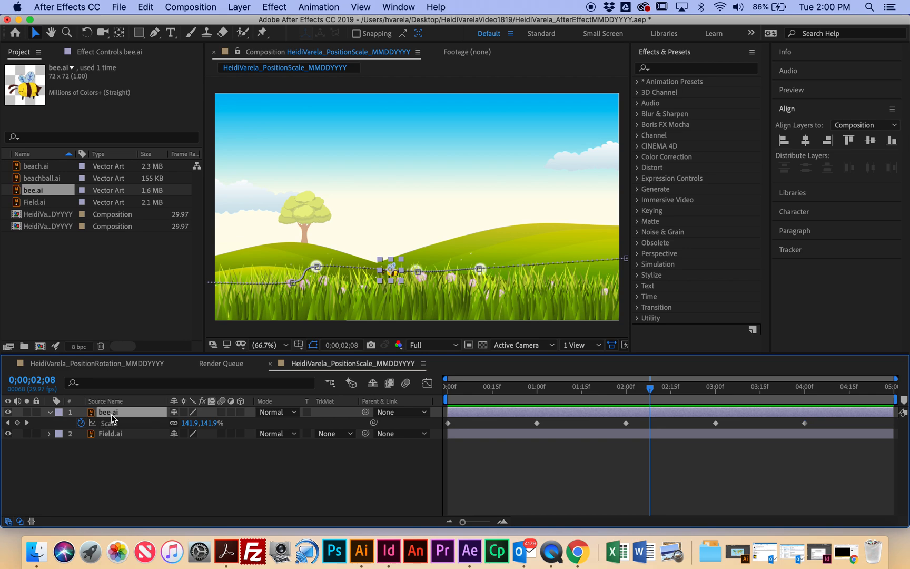
key(p)
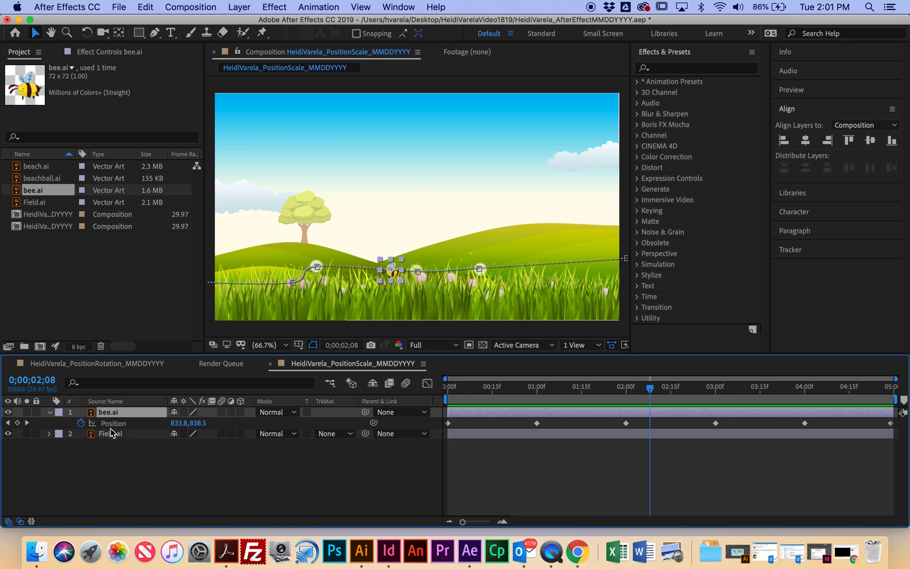
alt+click(81, 422)
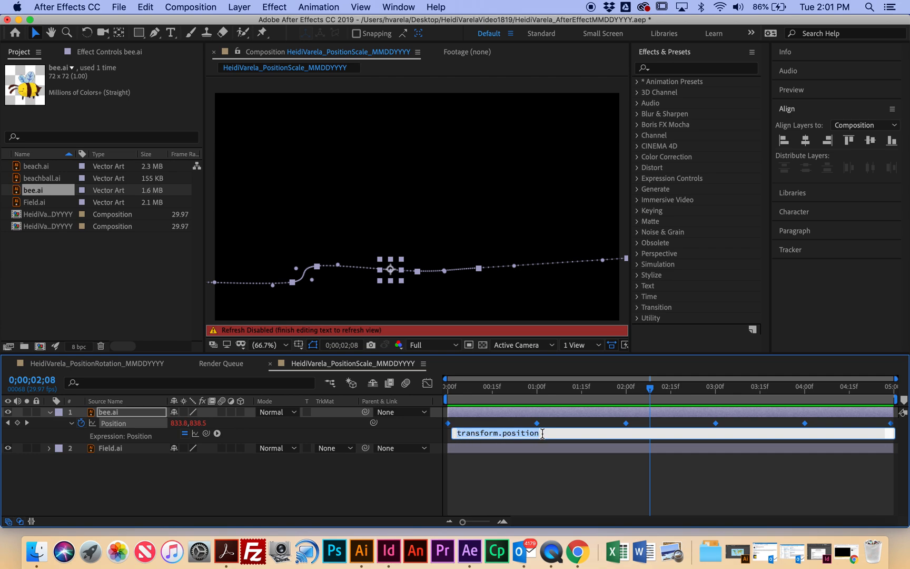
key(BackSpace)
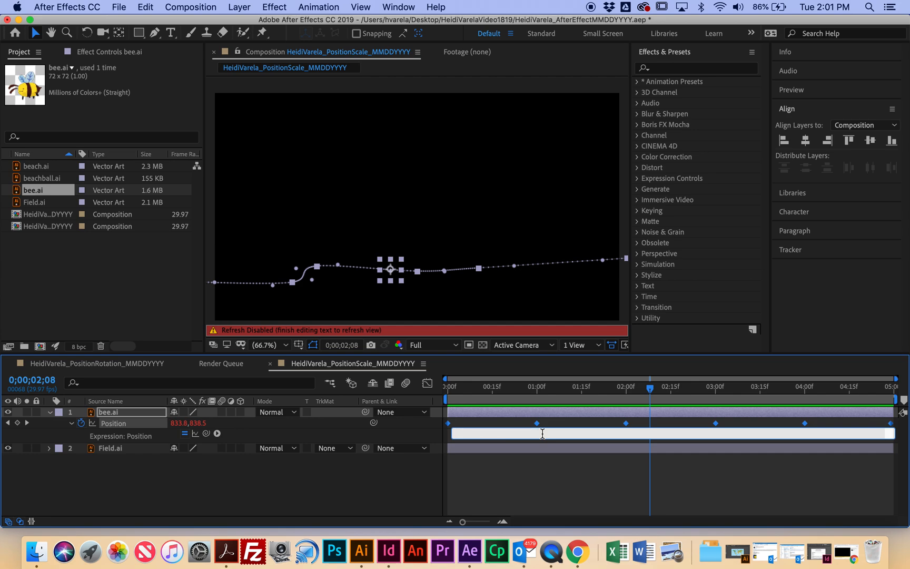
text(wiggl)
text(e(4,10))
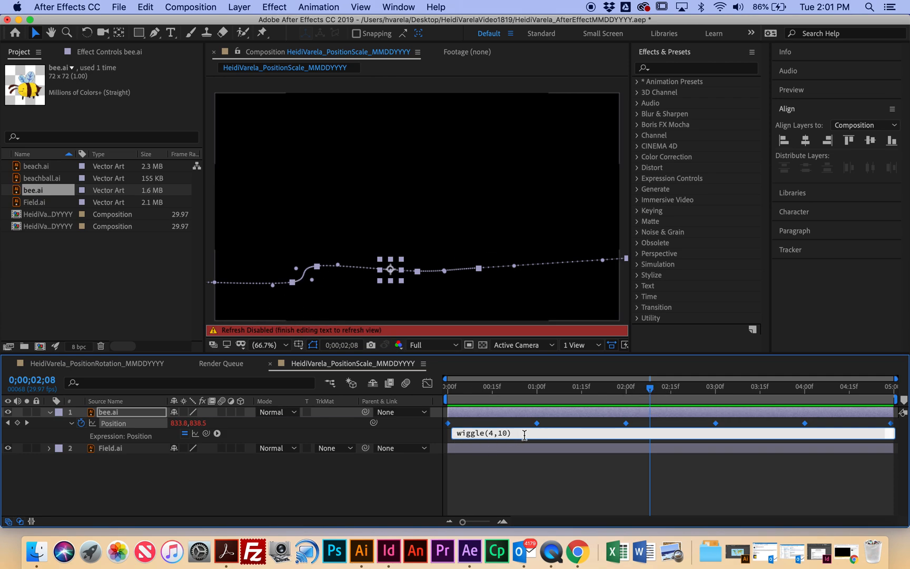
Step: Play back the composition from 0;00;00;00 to check the wiggling flight of the bee
drag(650, 389, 427, 393)
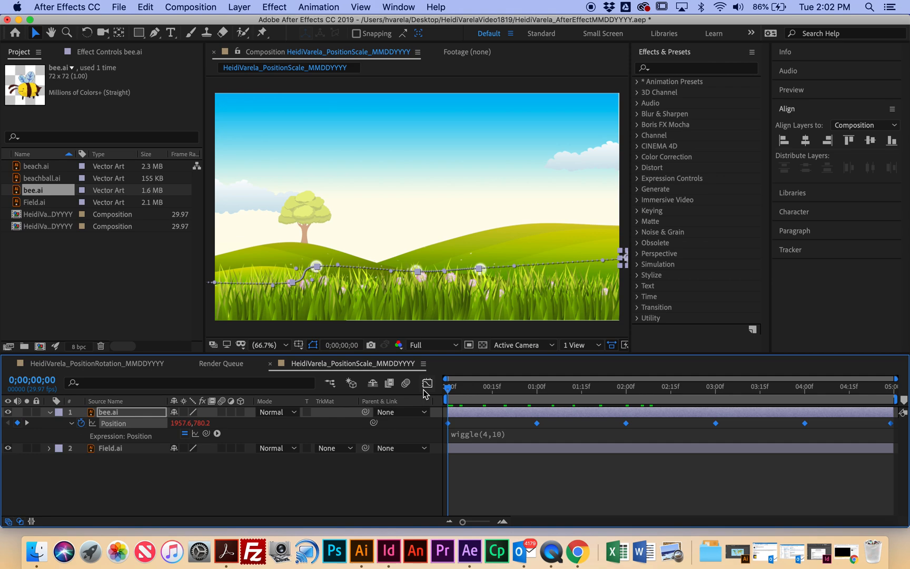
key(space)
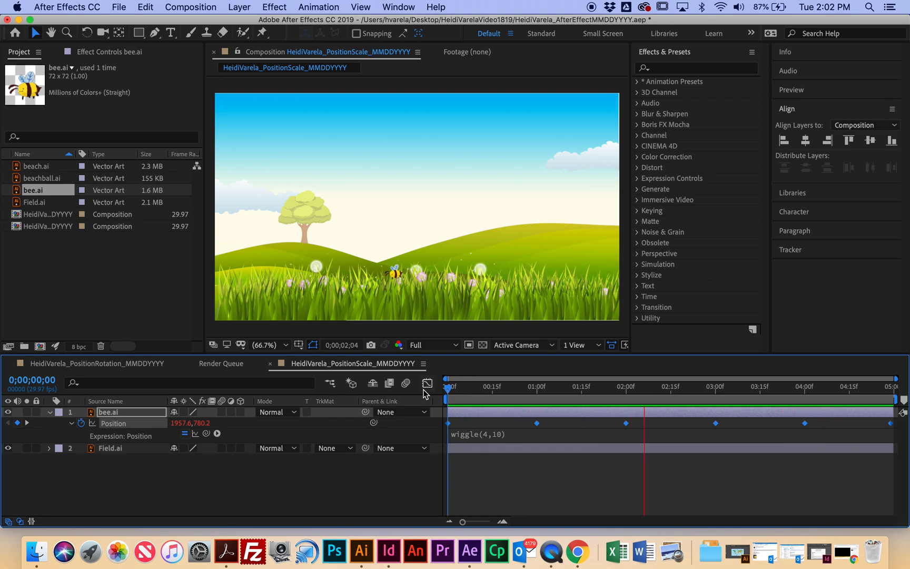
key(space)
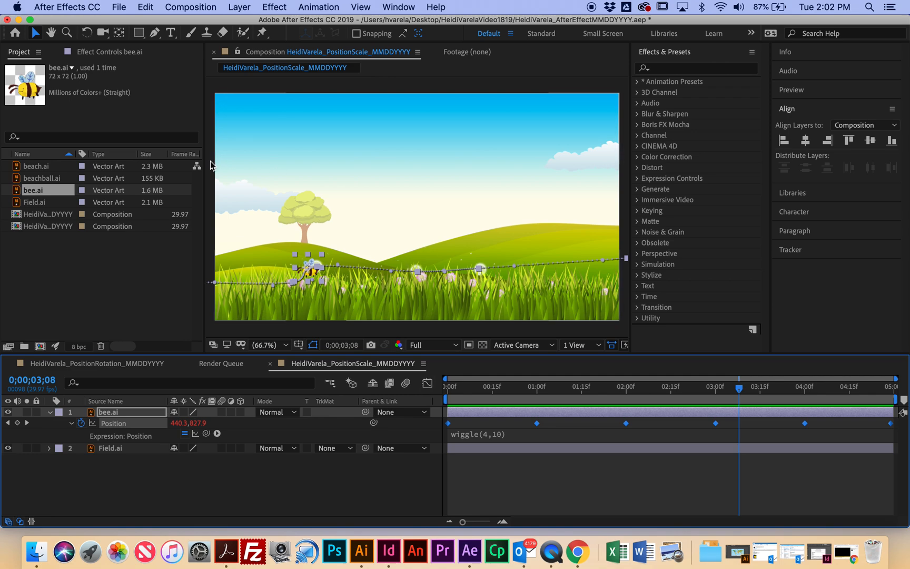
Step: Queue the PositionScale composition and render it as a QuickTime movie into the VIDEO MOTION GRAPHICS folder
click(200, 7)
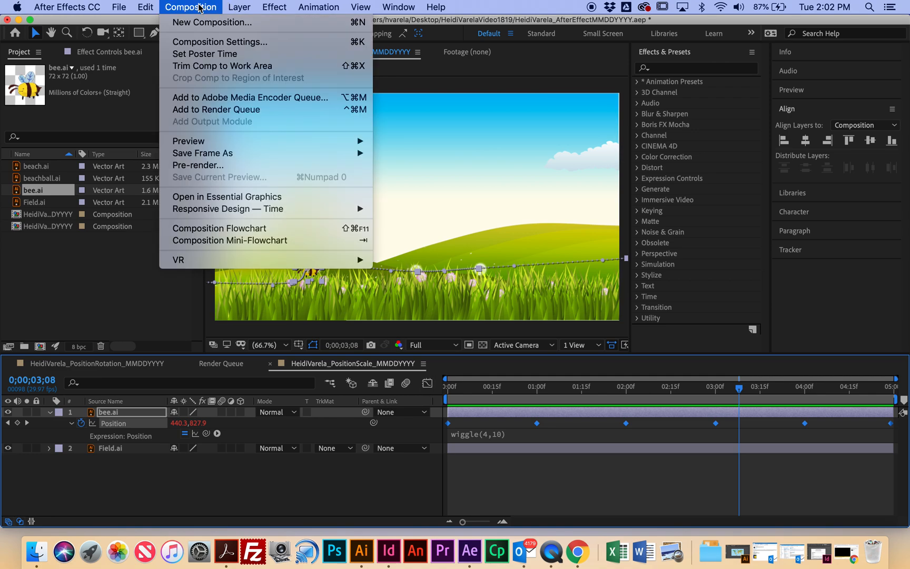
click(193, 109)
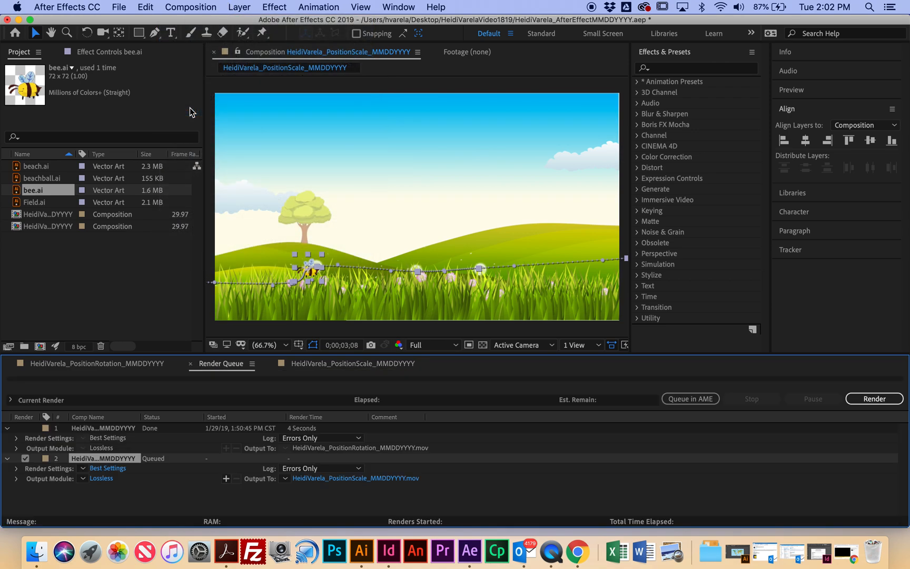
click(313, 479)
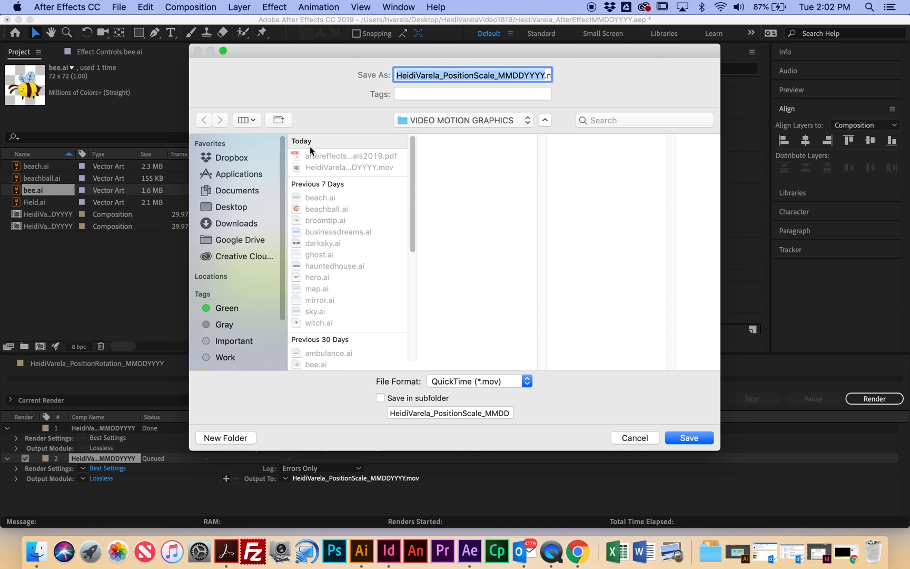
click(686, 437)
click(875, 399)
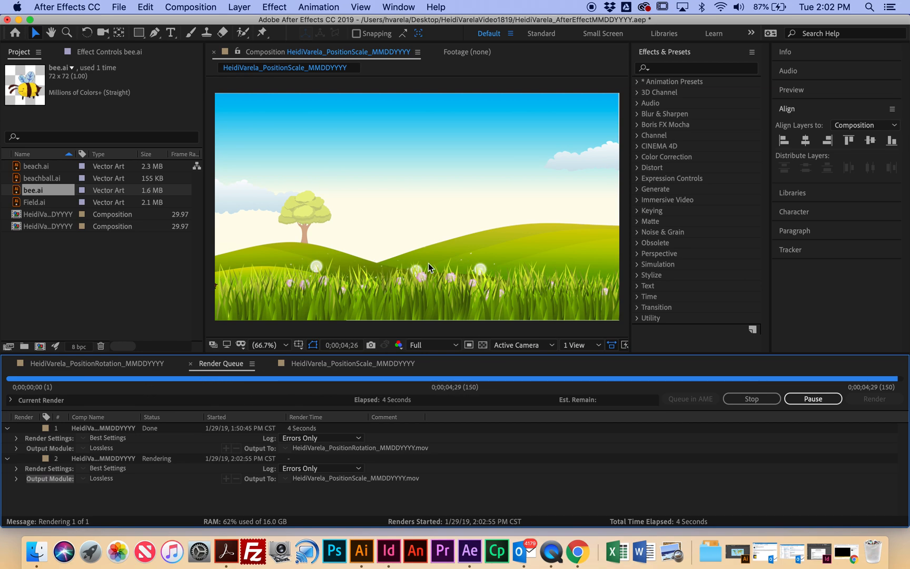
Step: Switch to Finder, open the rendered PositionScale movie from the VIDEO MOTION GRAPHICS folder and play it in QuickTime Player
click(19, 20)
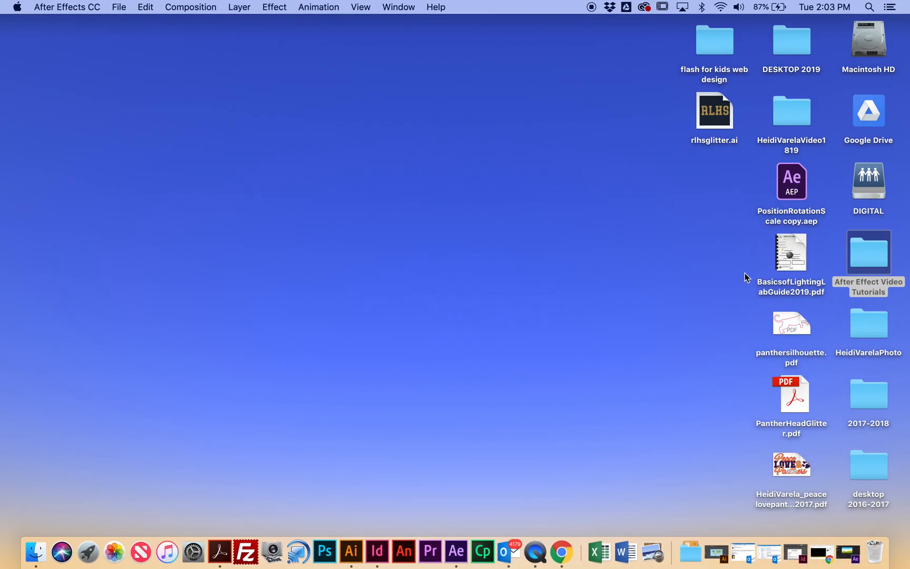
double_click(783, 97)
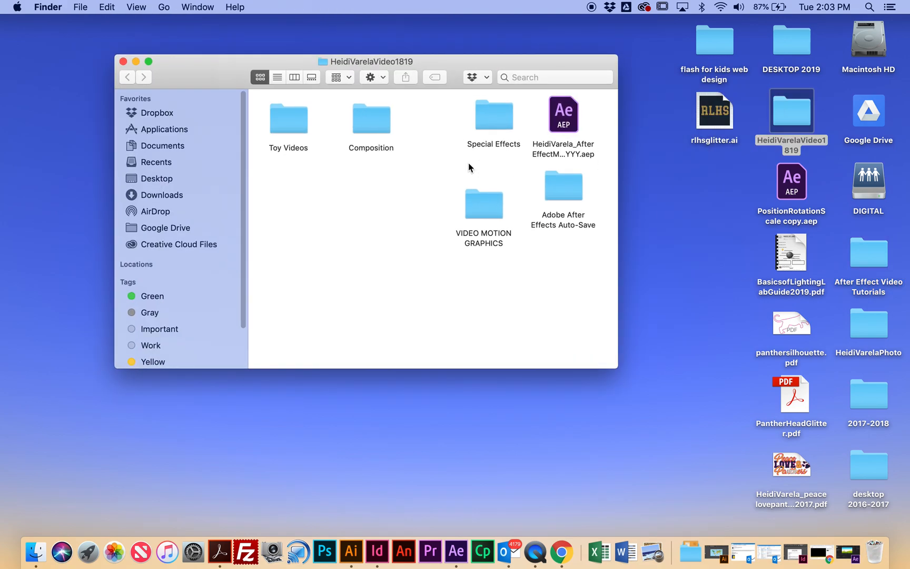
double_click(485, 205)
scroll(520, 266, down, 3)
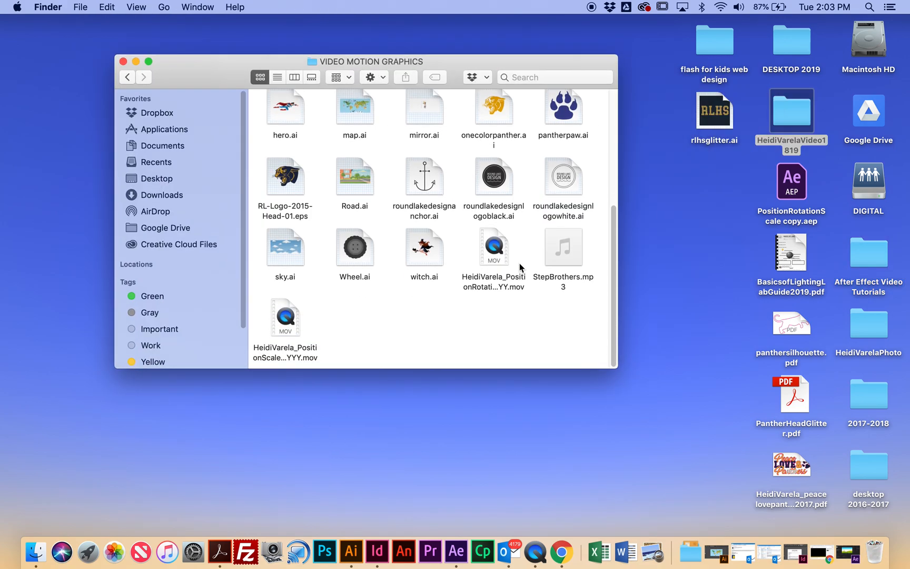
click(296, 330)
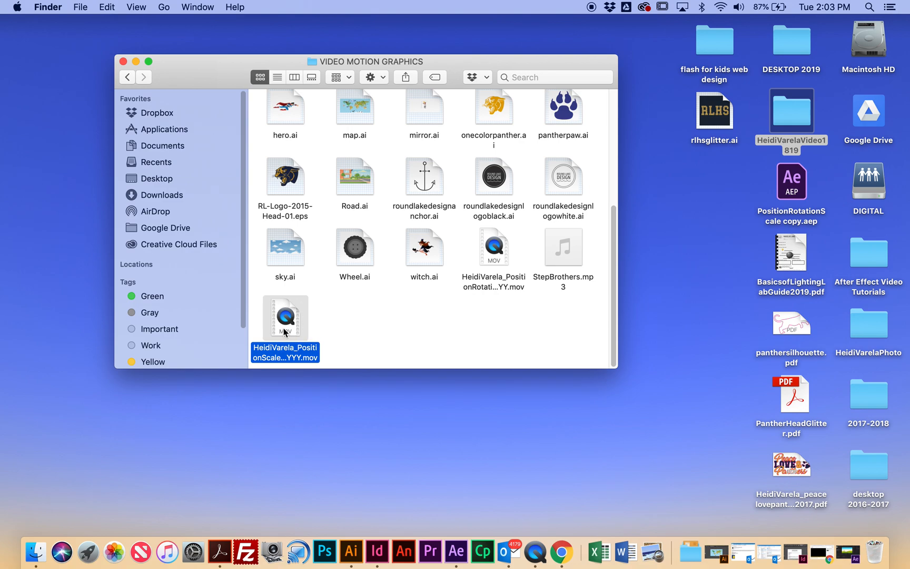
double_click(287, 331)
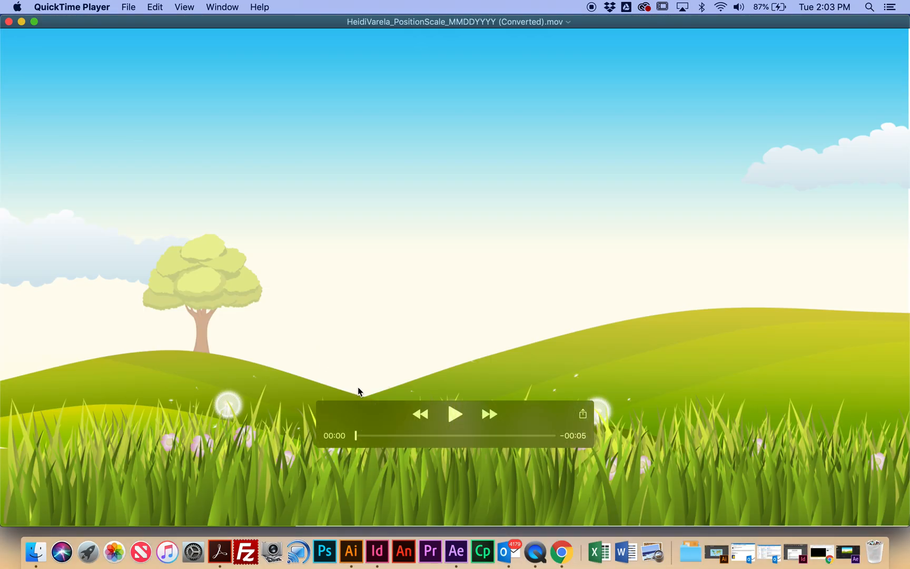
click(456, 408)
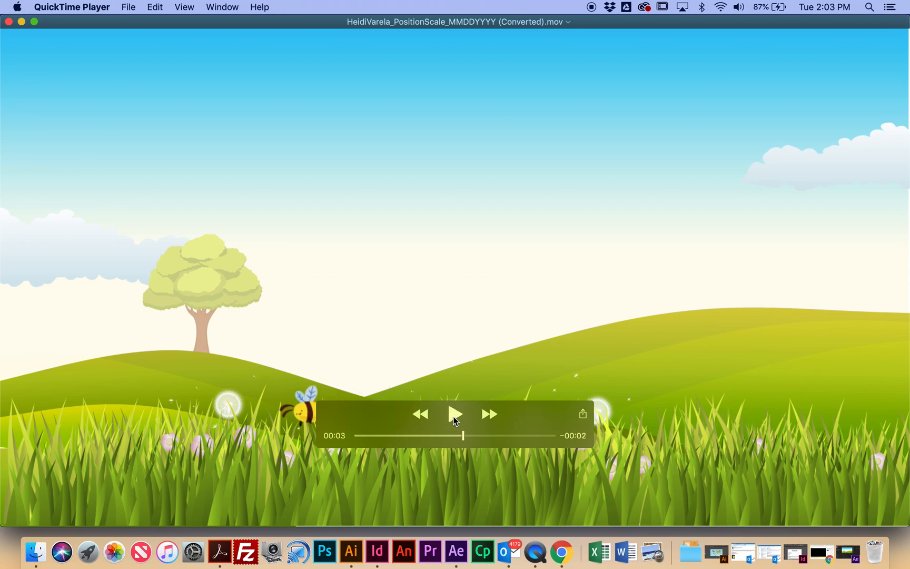
right_click(536, 551)
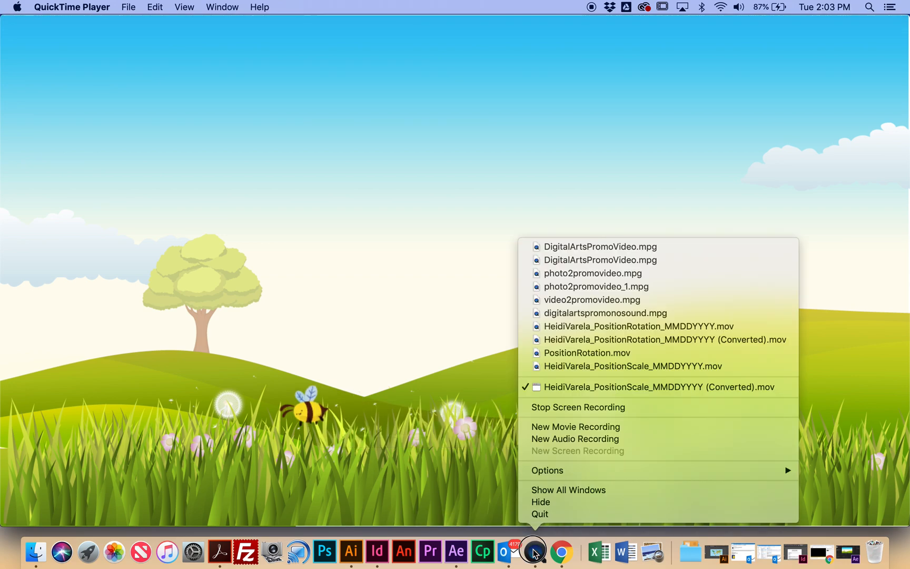